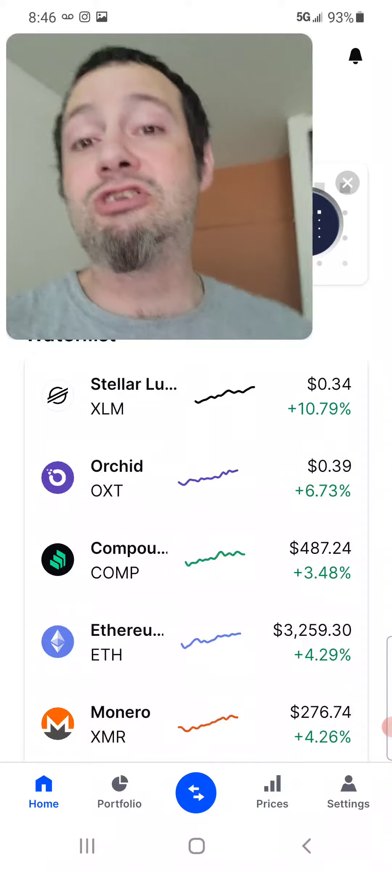
Step: Open the US Dollar wallet from the Portfolio to view its $365.46 balance
left_click(119, 794)
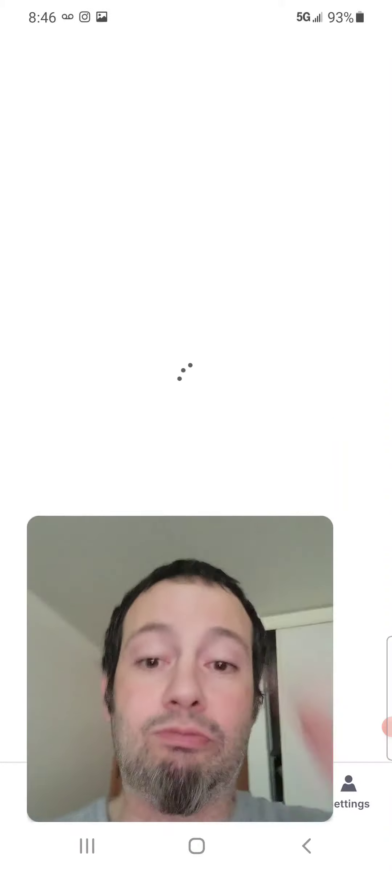
scroll(196, 341, "down", 5)
left_click(196, 392)
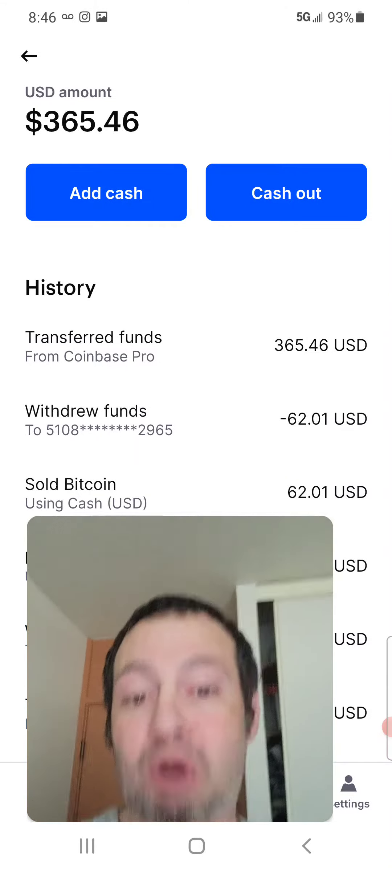
Step: Check The Graph wallet's near-zero GRT balance and history, then return to the portfolio list
left_click(29, 57)
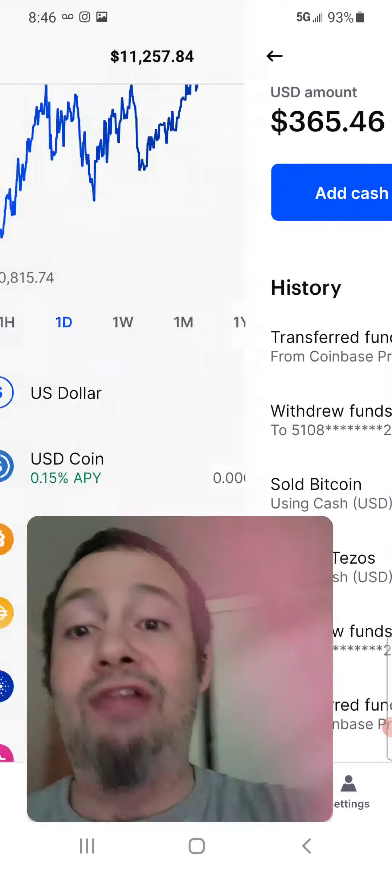
scroll(197, 436, "down", 5)
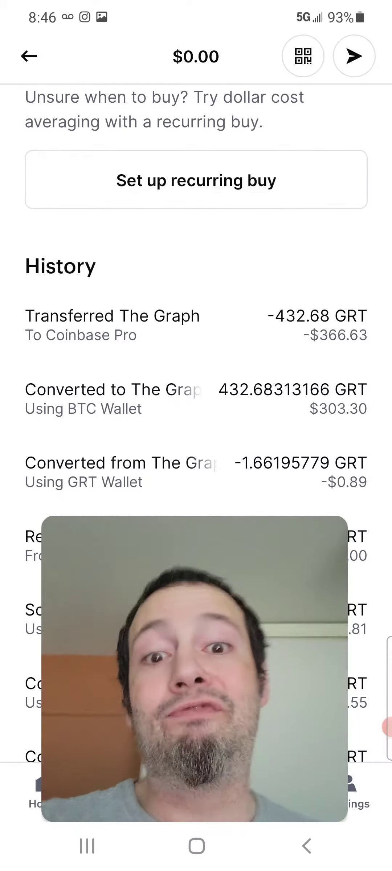
left_click(29, 56)
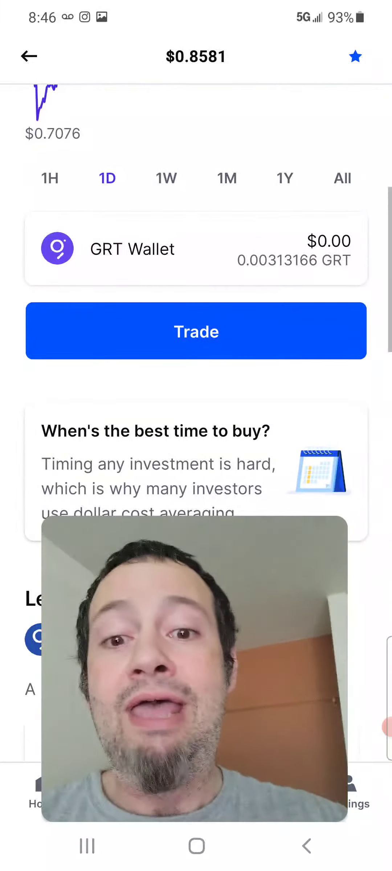
left_click(29, 56)
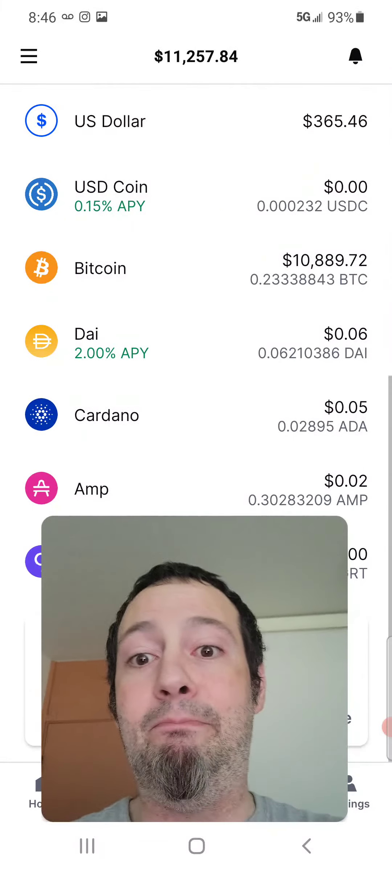
scroll(196, 307, "up", 2)
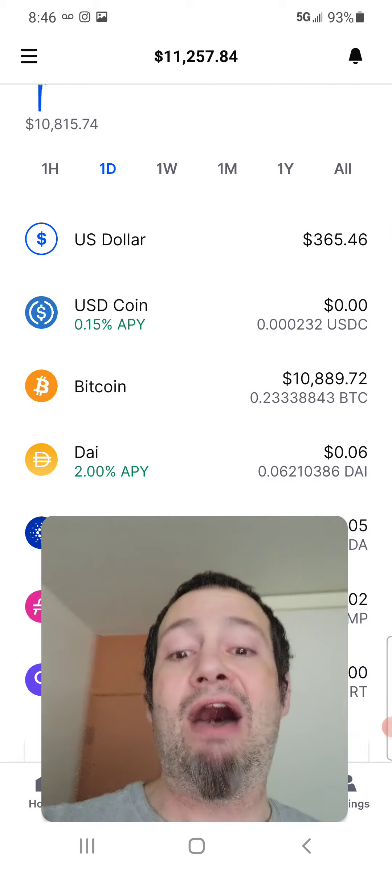